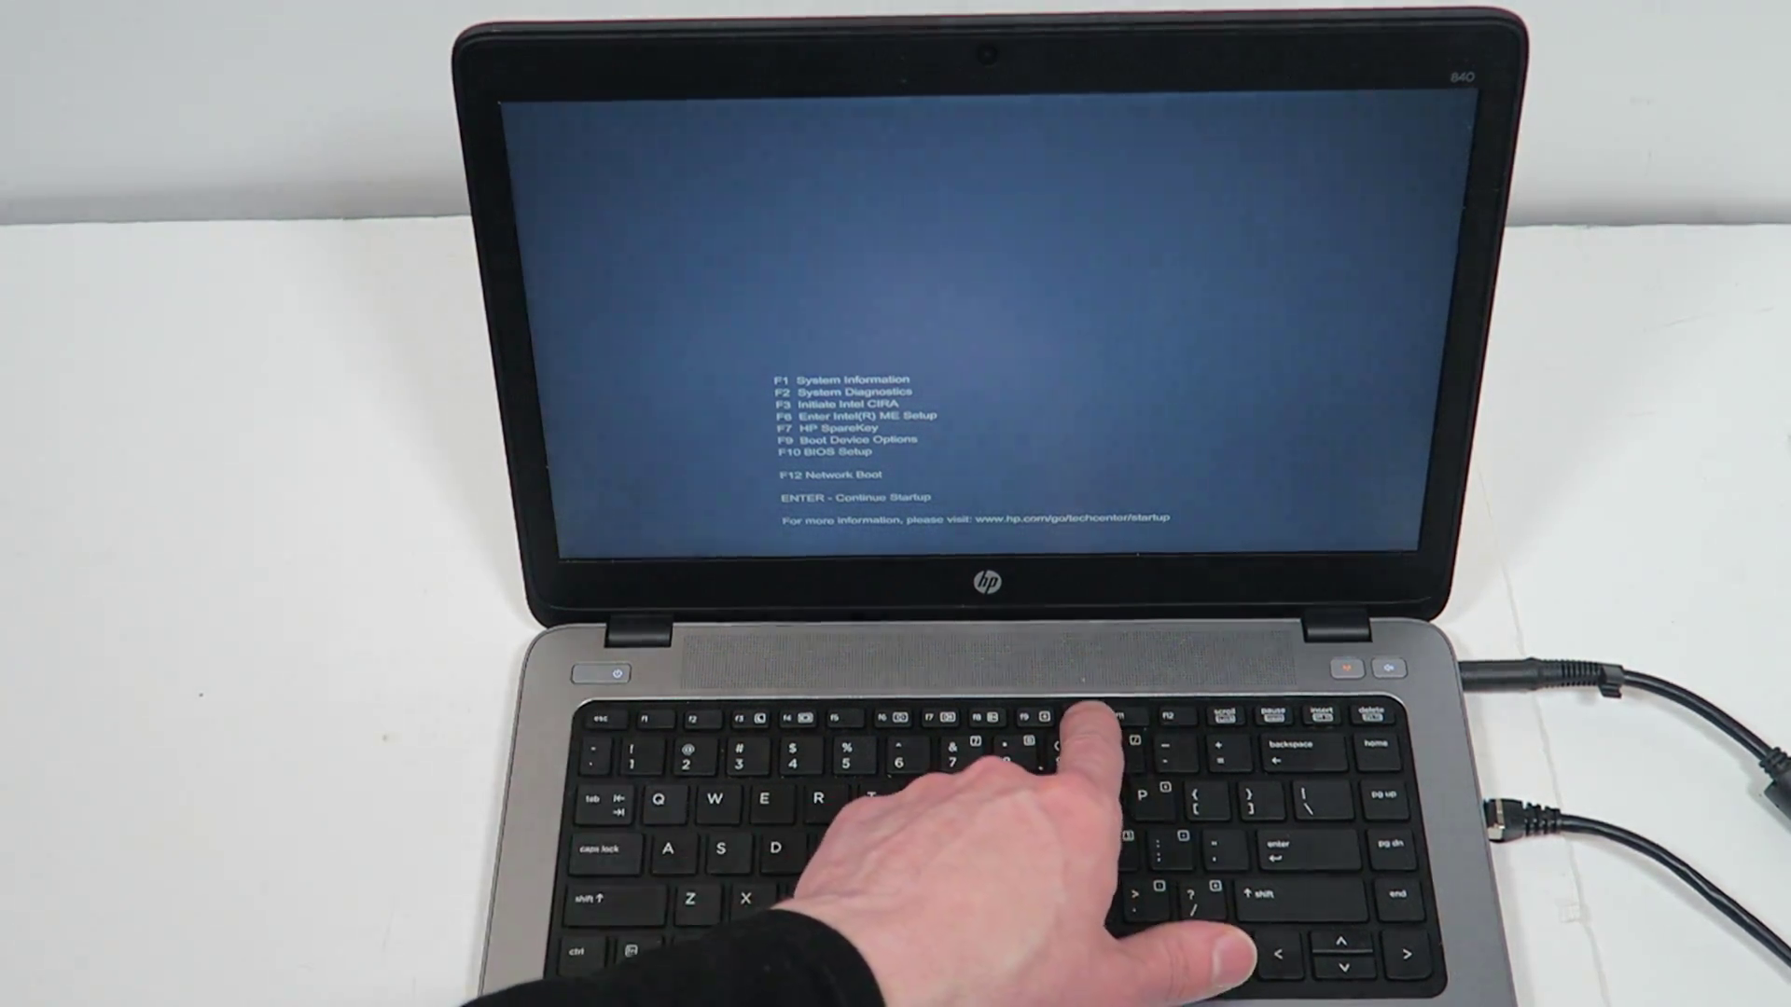
- Enter HP Computer Setup (BIOS) from the startup menu with F10
key("F10")
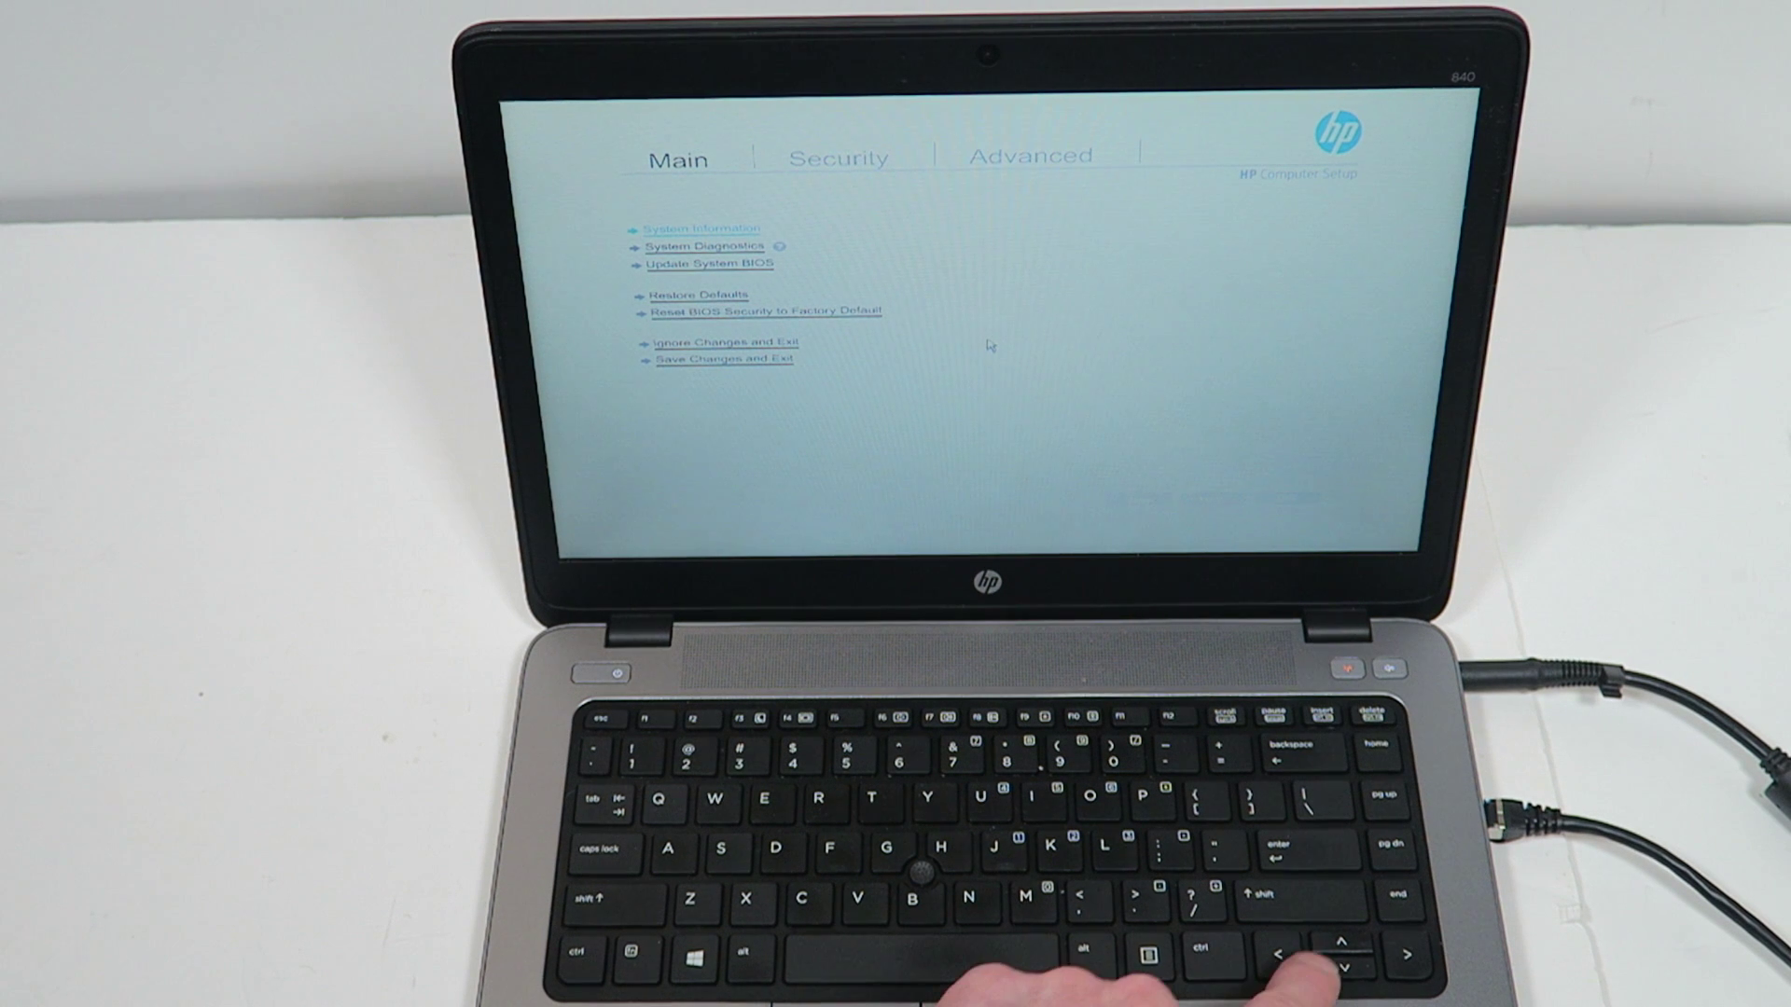
- Go to the Update System BIOS page, showing current version 01.35
key("Down")
key("Down")
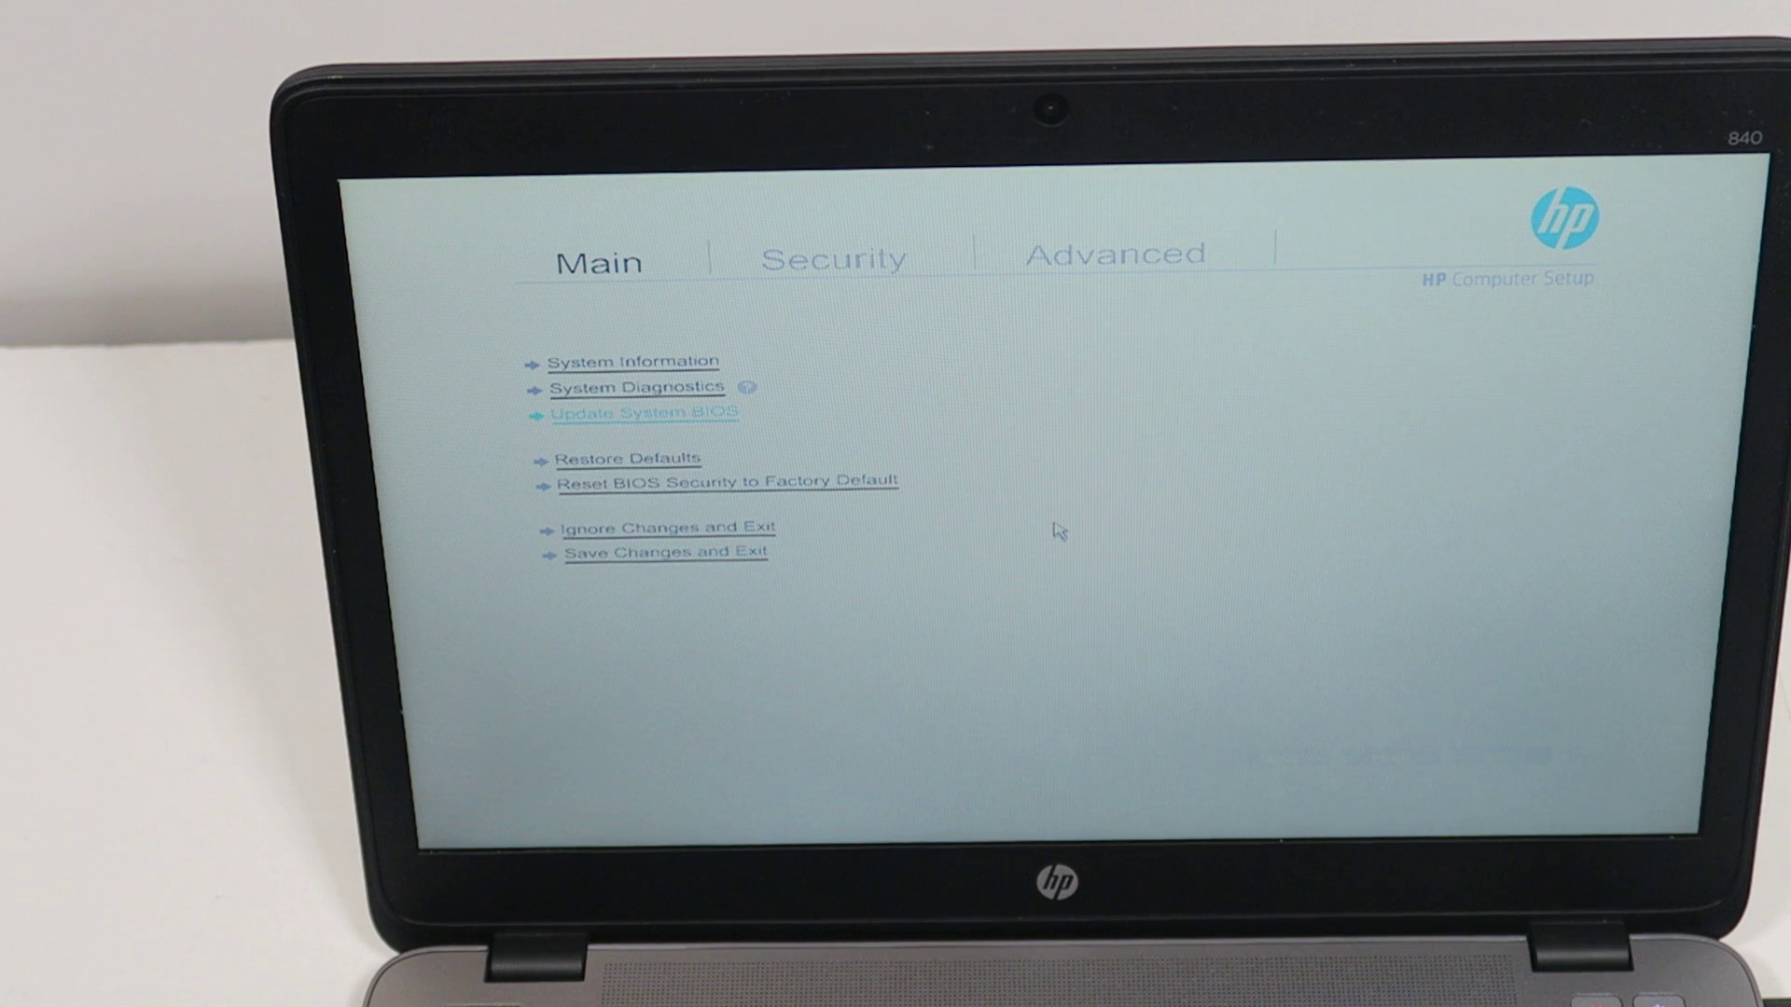
key("Return")
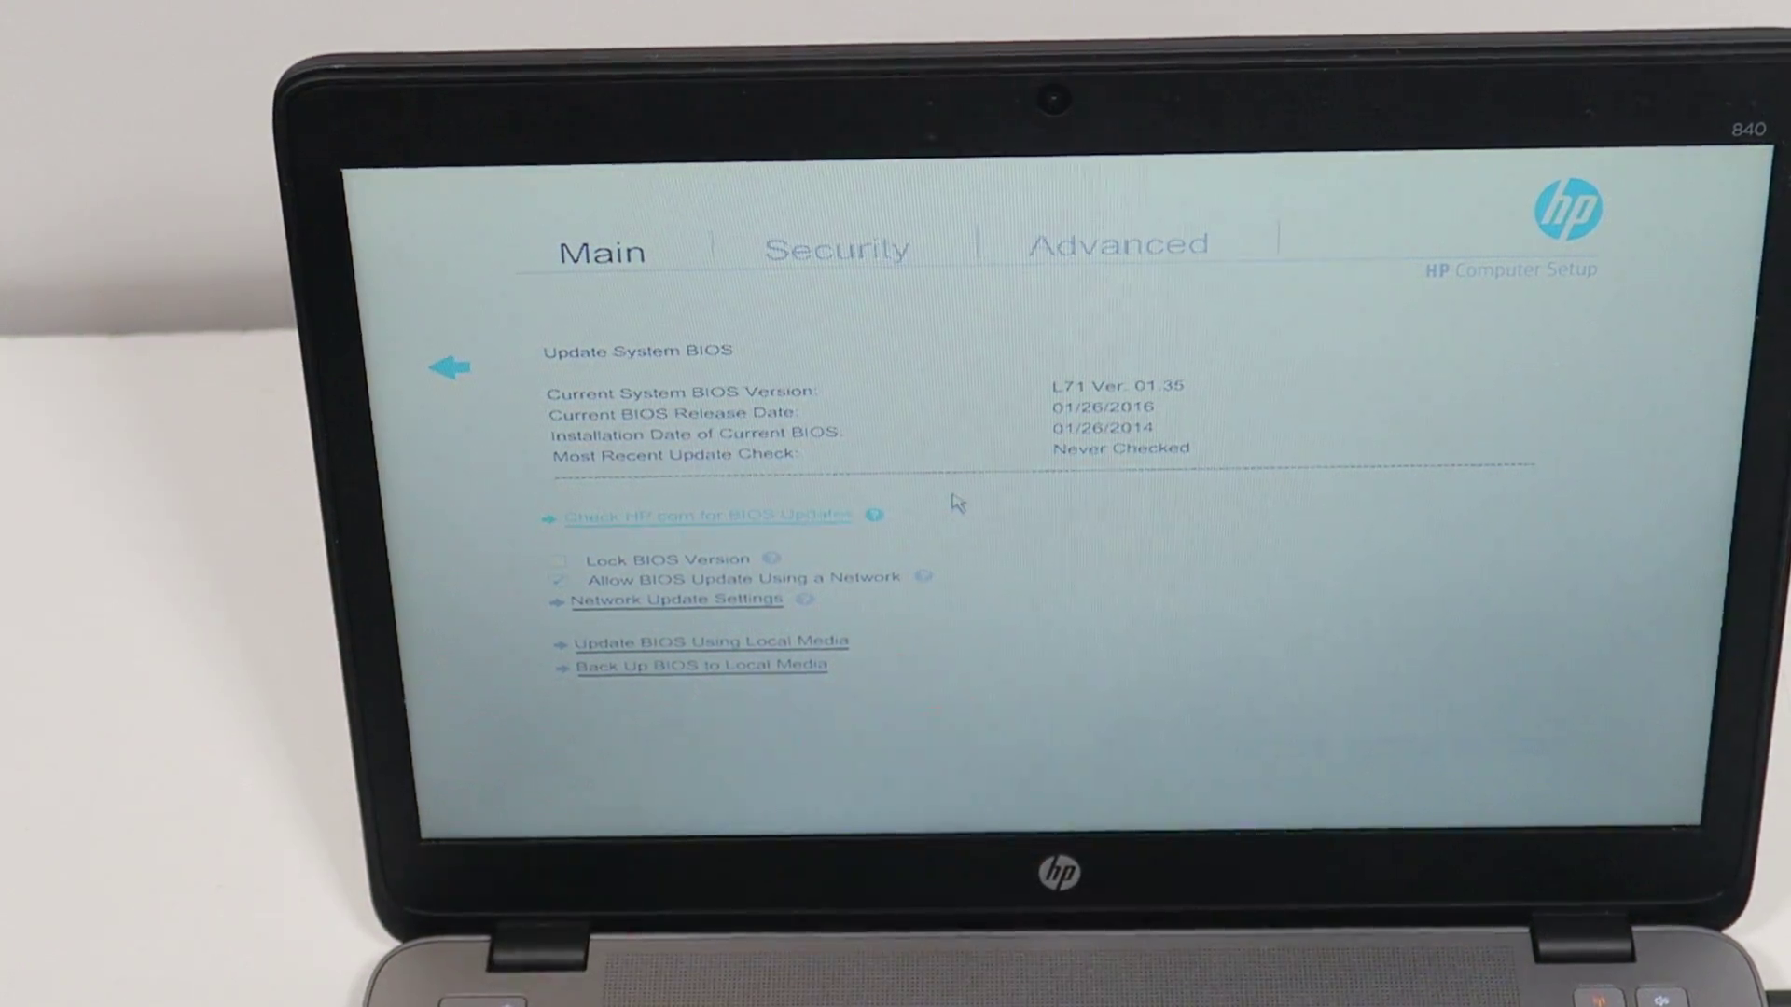
- Check HP.com for BIOS updates, finding version 01.44 available
left_click(806, 521)
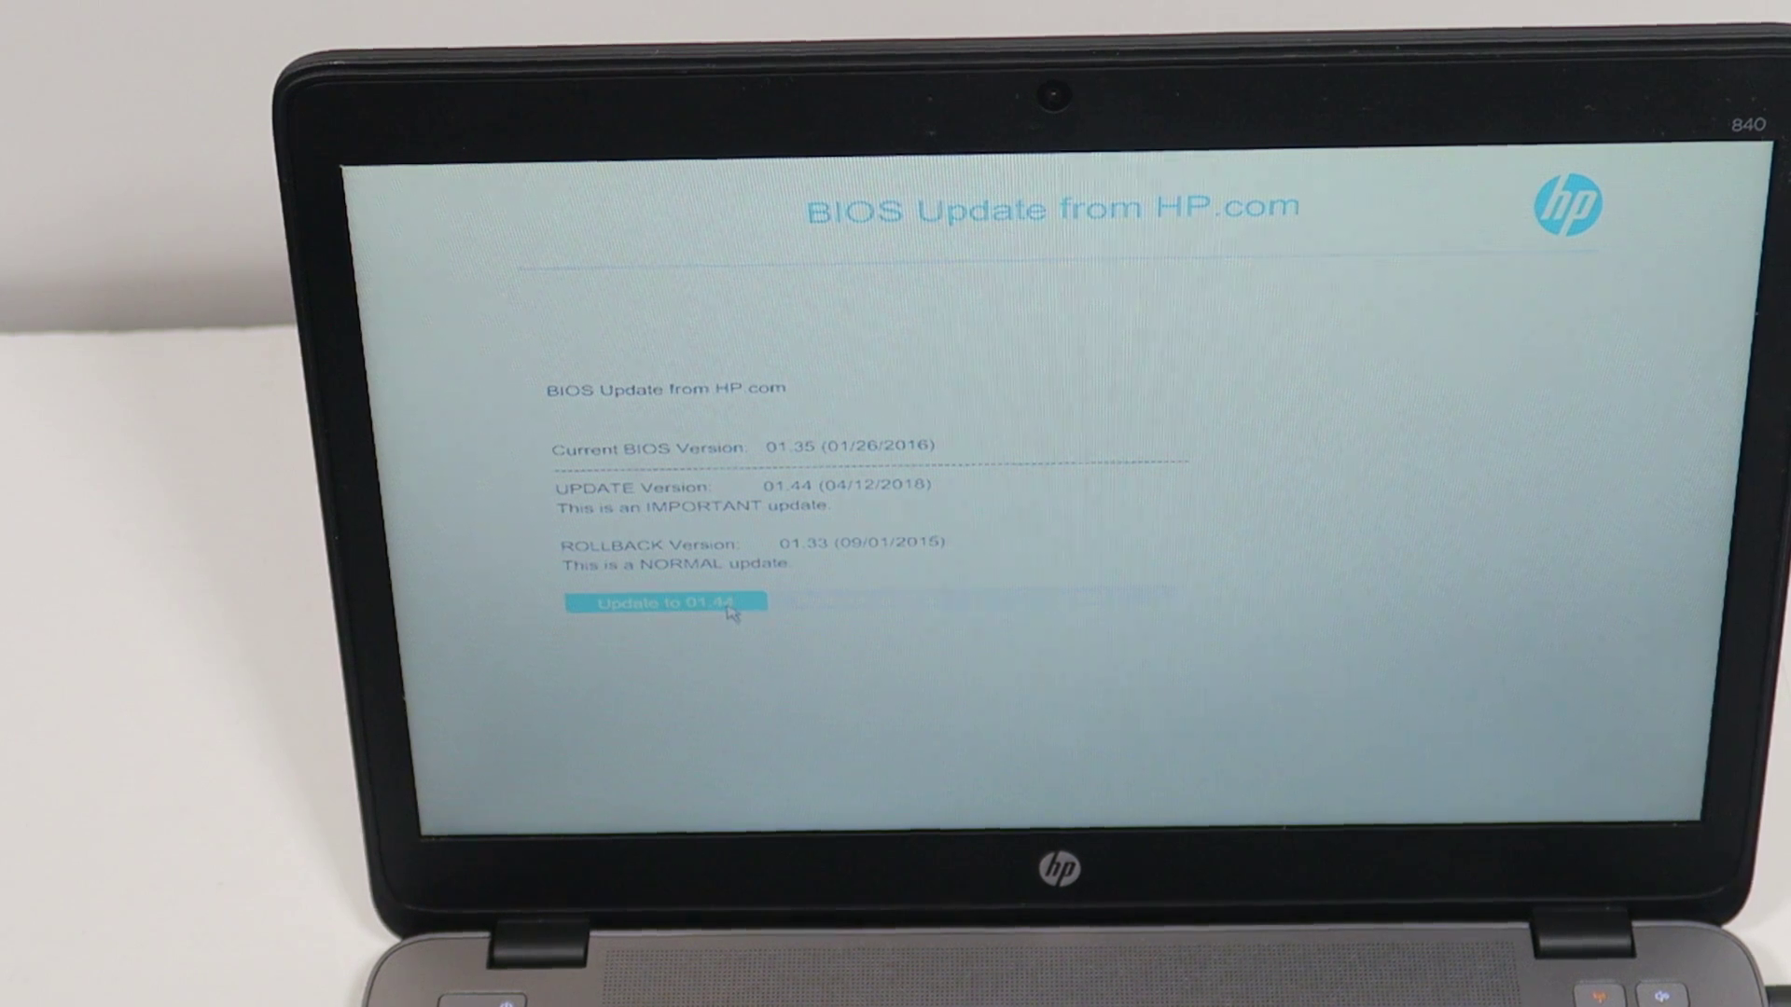
- Install BIOS 01.44 and restart the laptop to complete the update
left_click(730, 612)
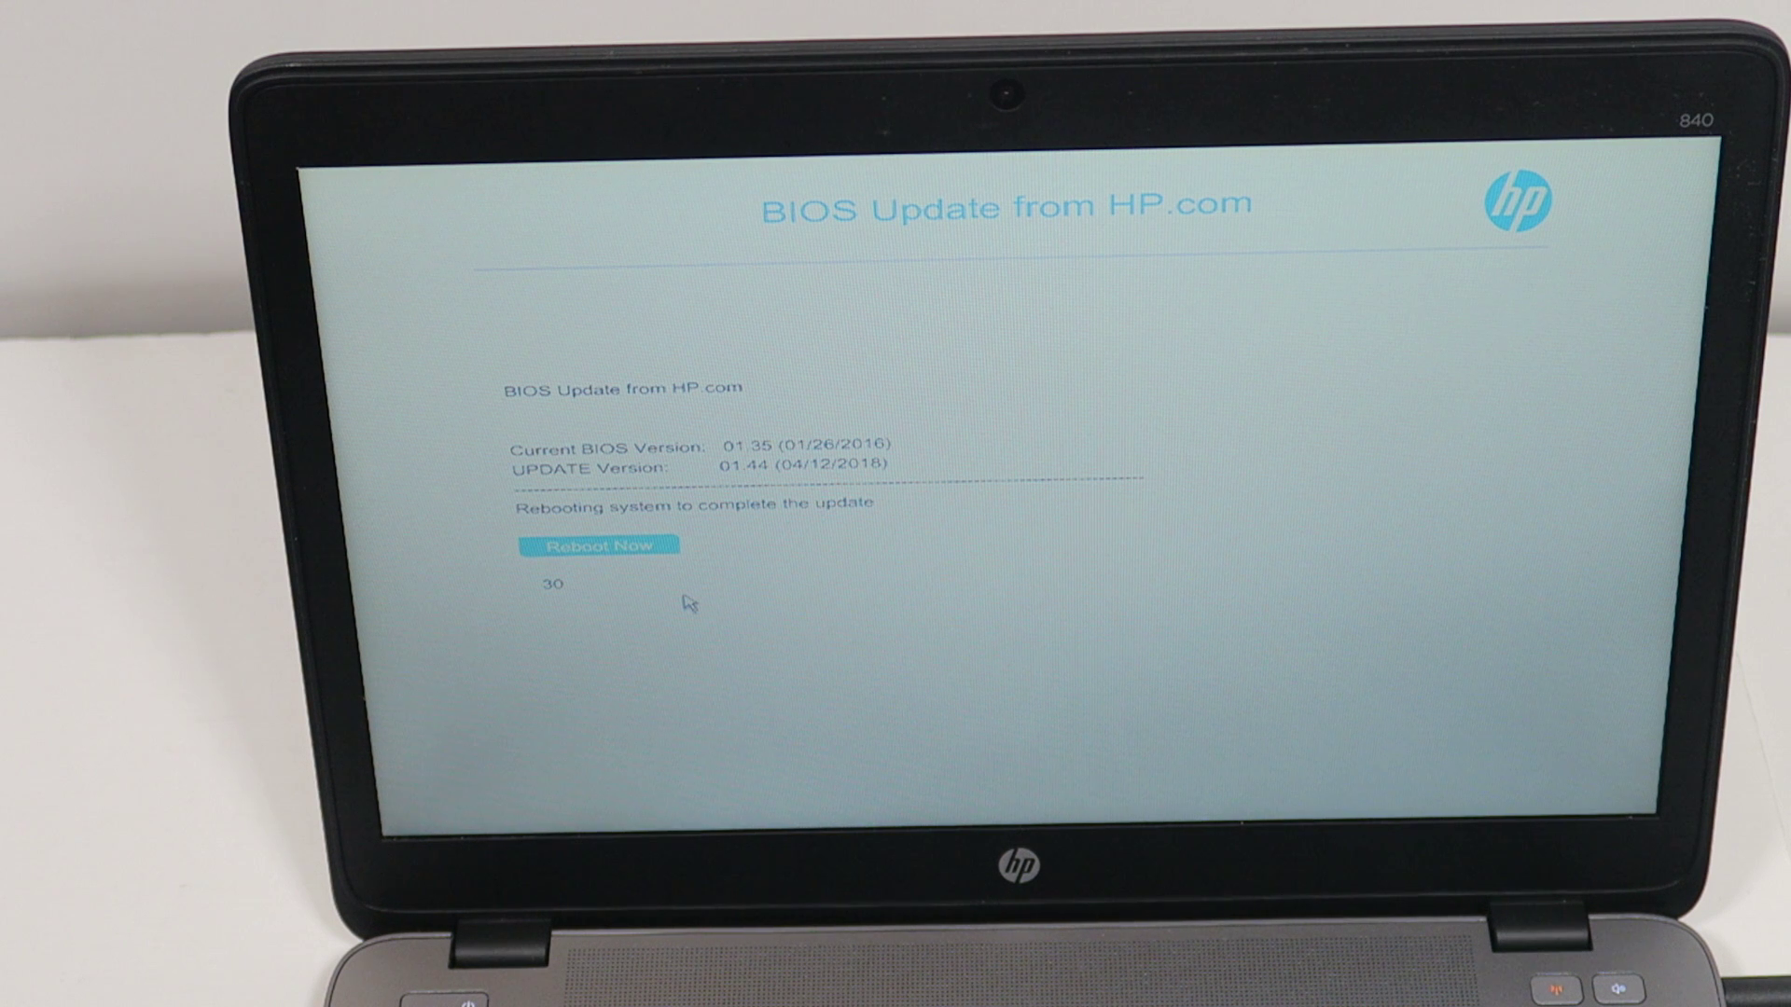
left_click(634, 550)
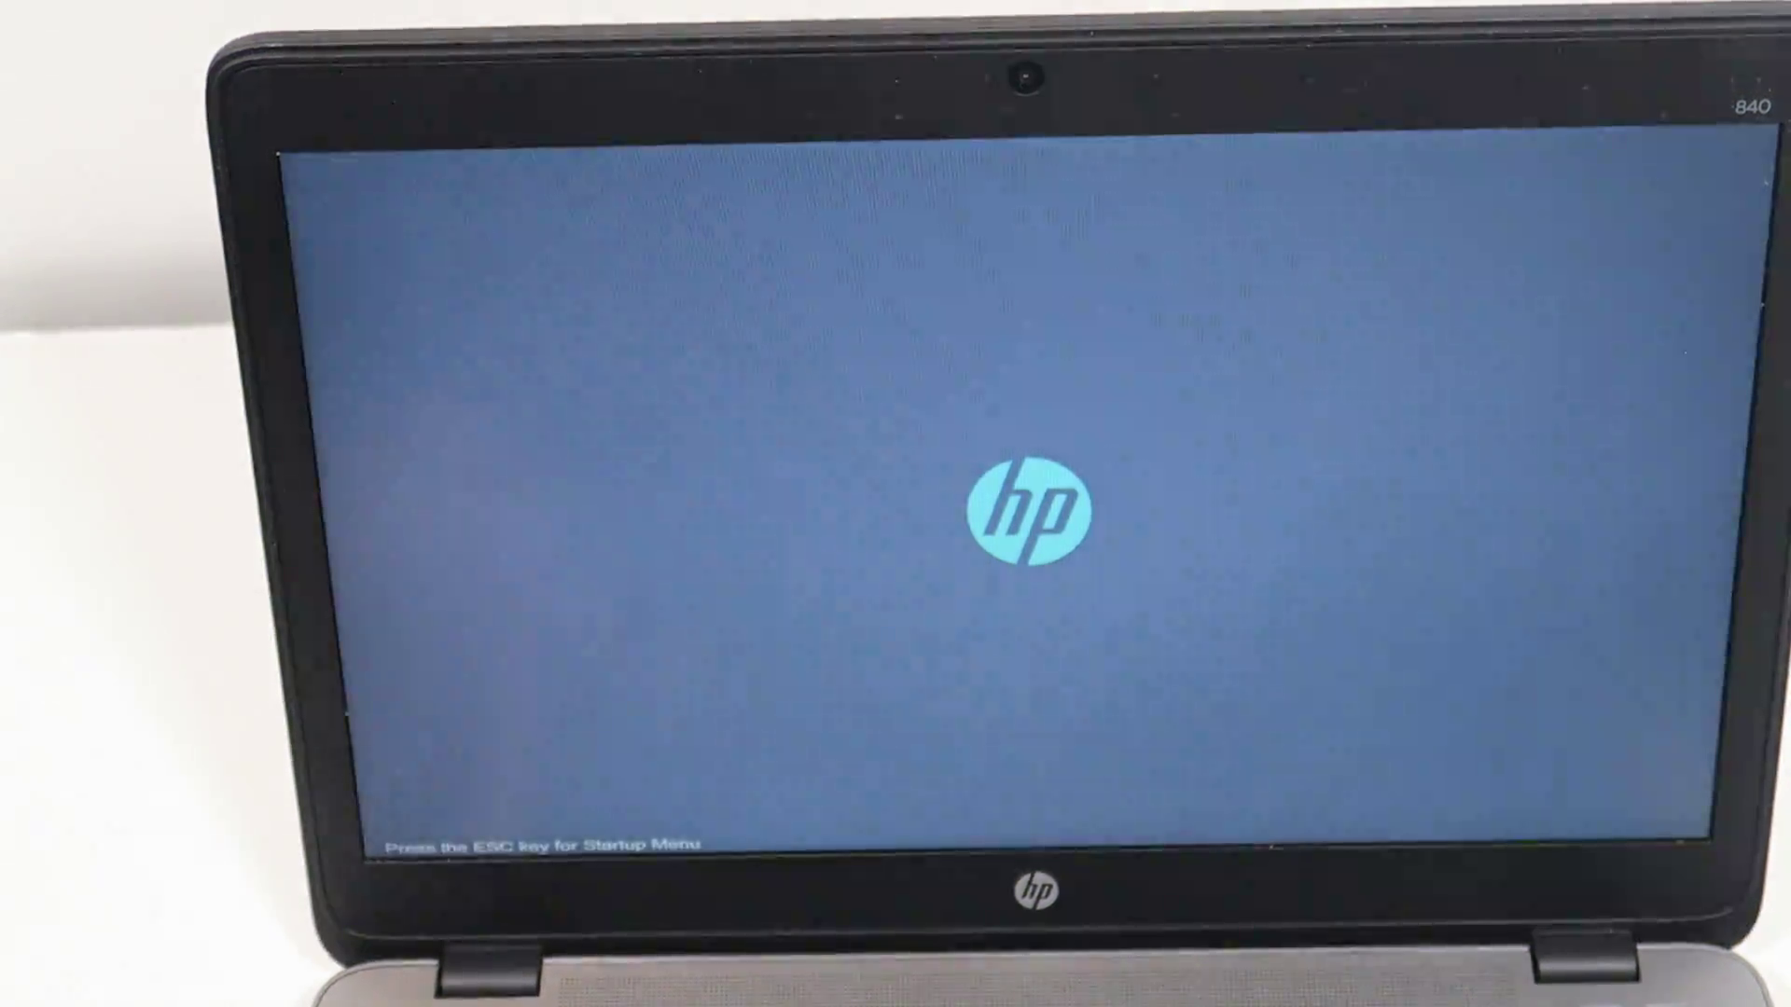
- Bring up the startup menu and enter HP Computer Setup again
key("Escape")
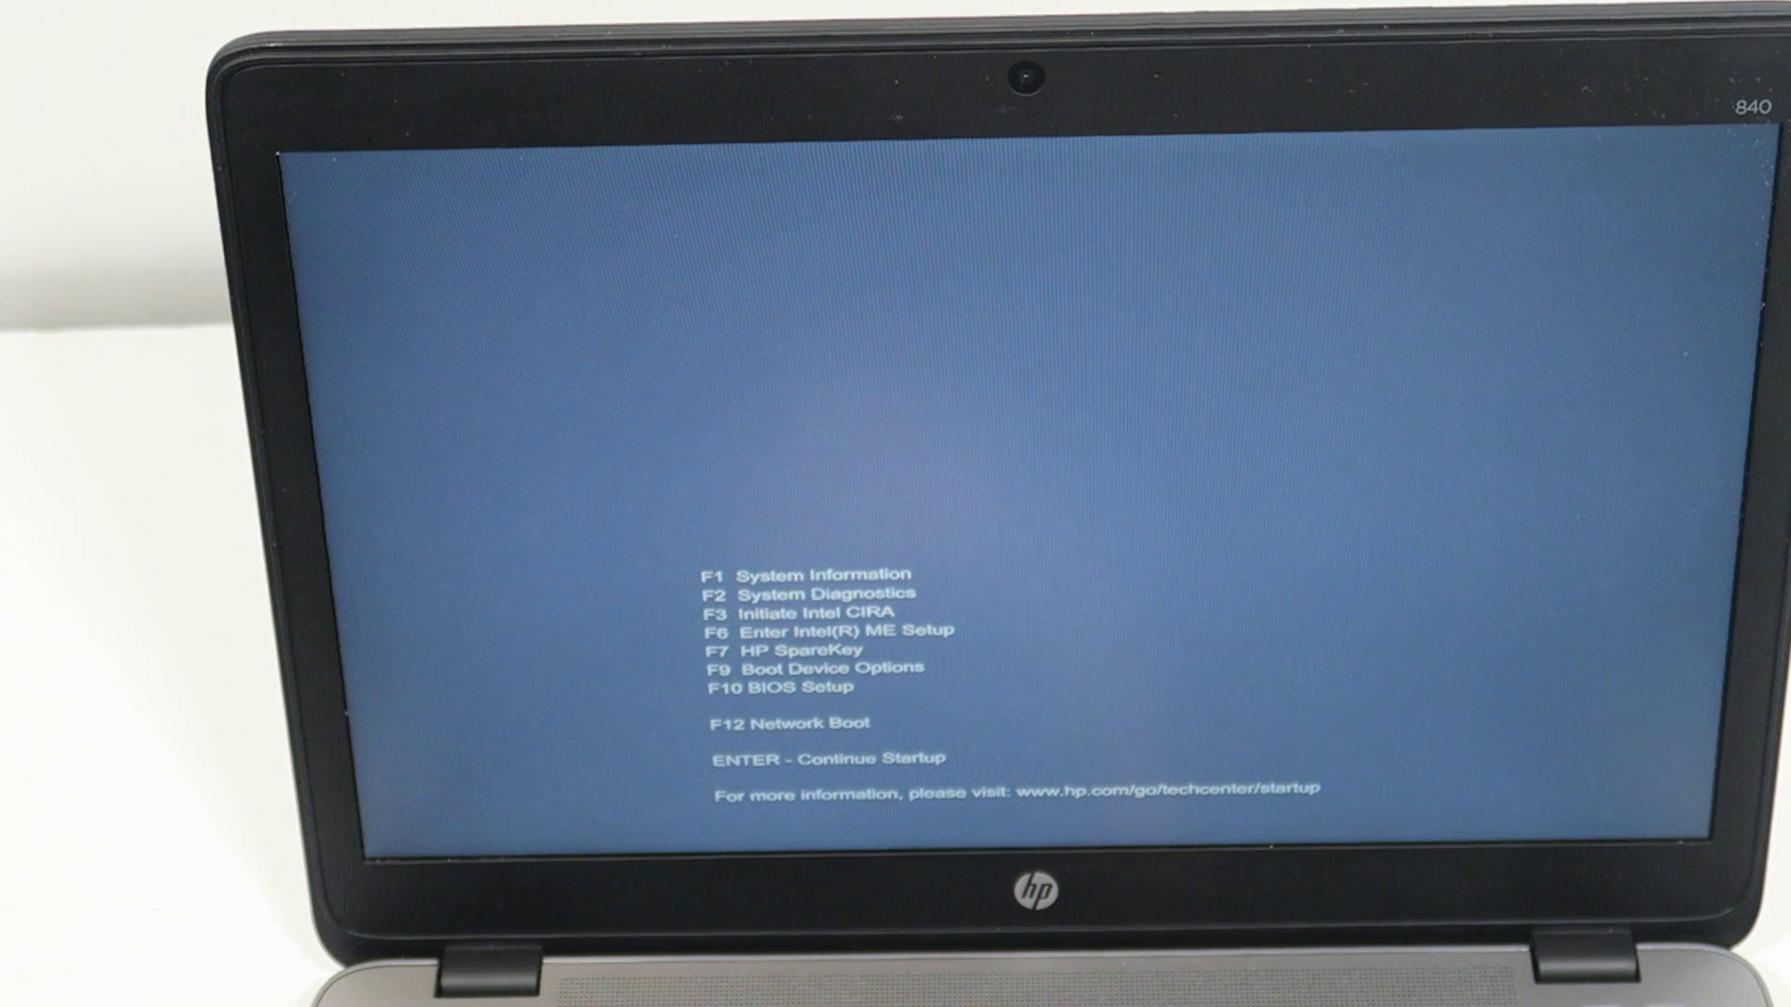
key("F10")
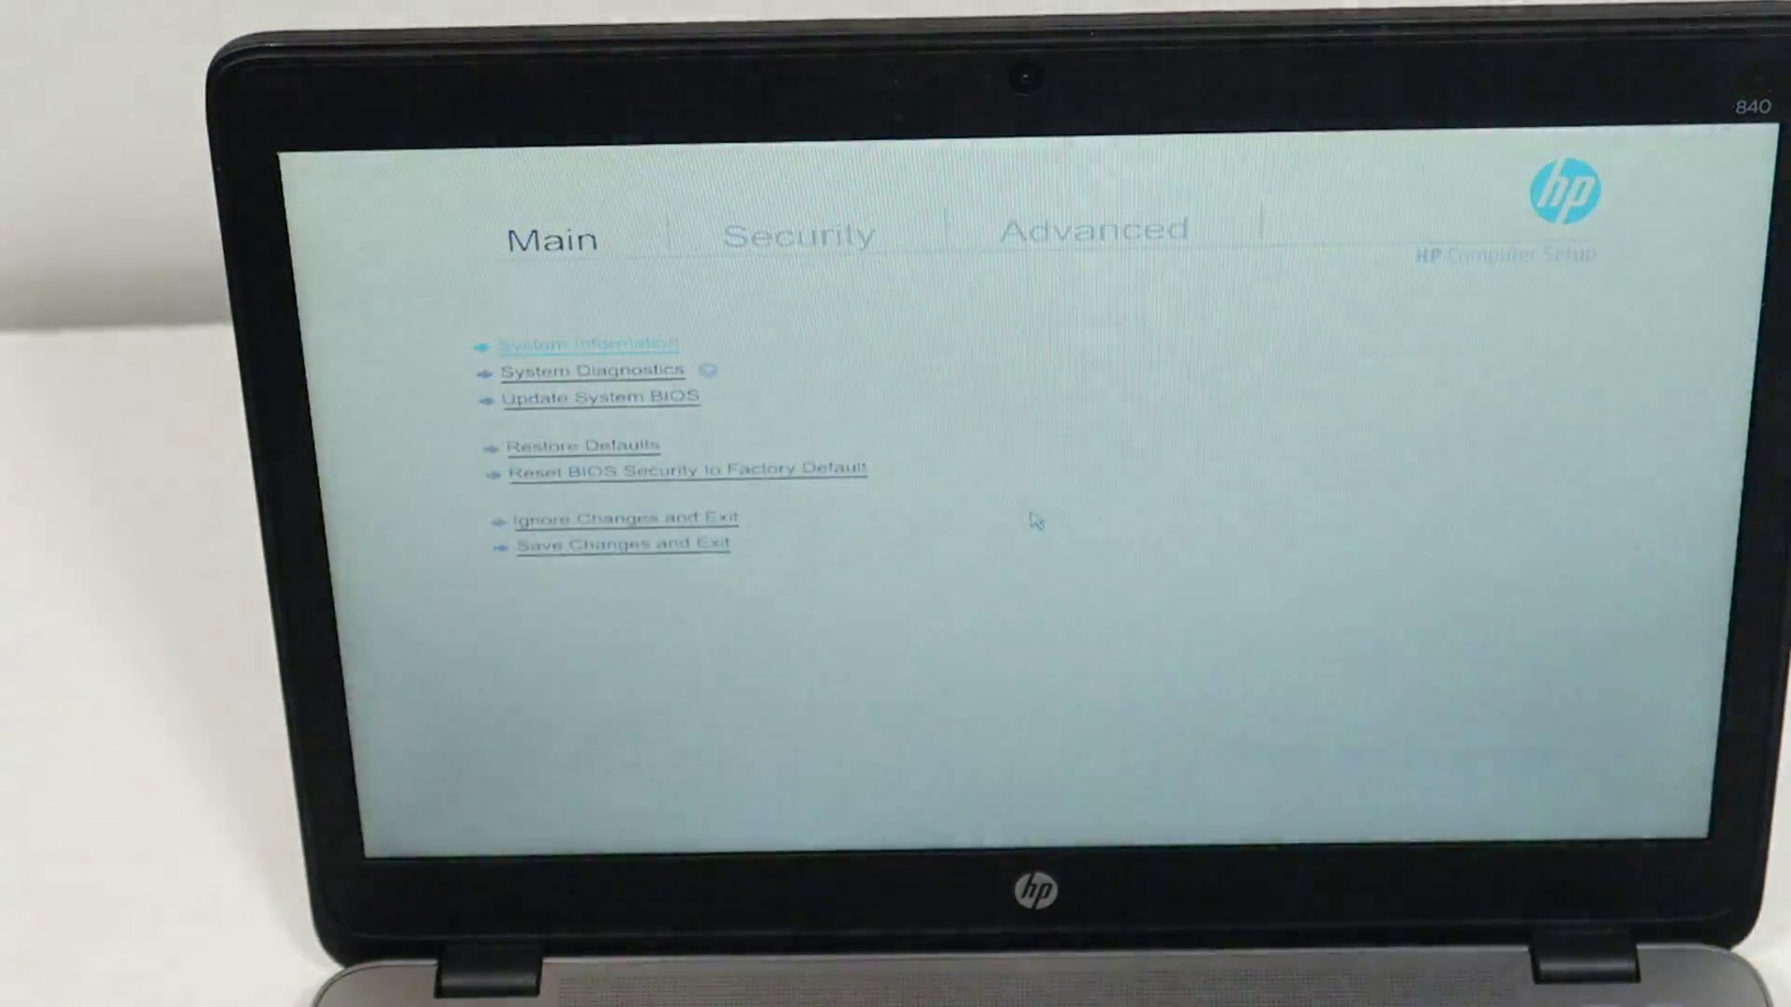
- Go to the Update System BIOS page confirming L71 Ver. 01.44 is installed
key("Down")
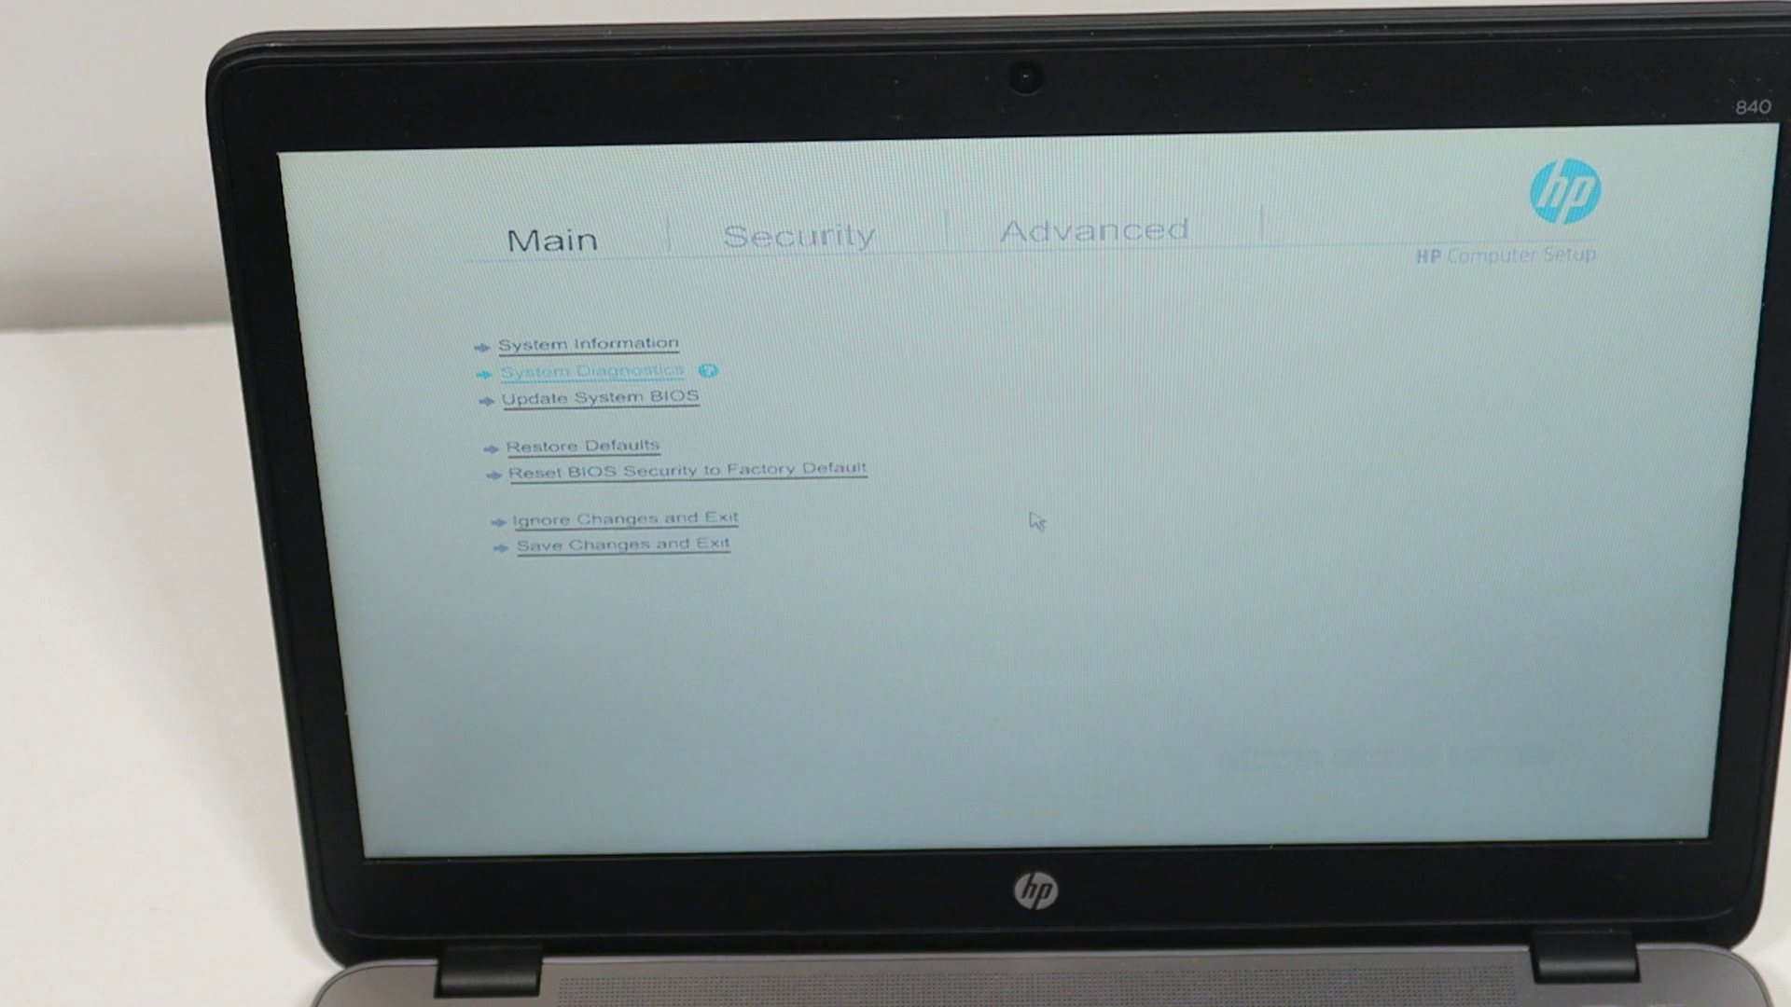
key("Down")
key("Return")
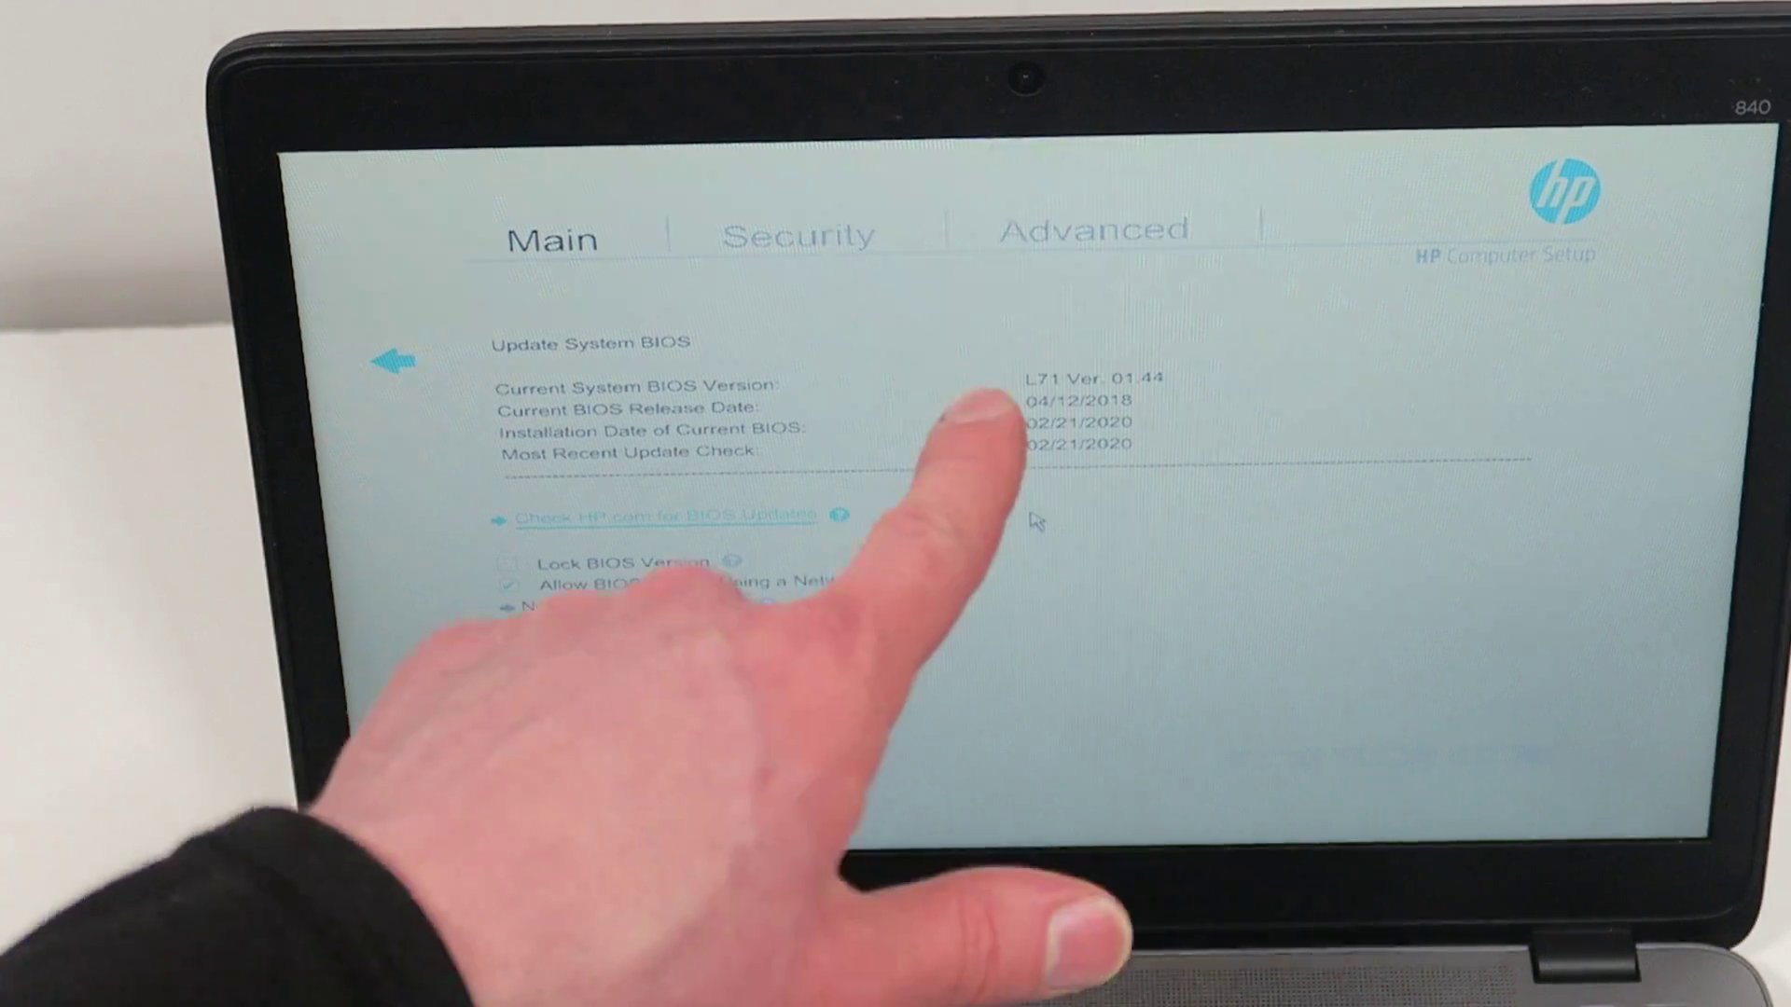